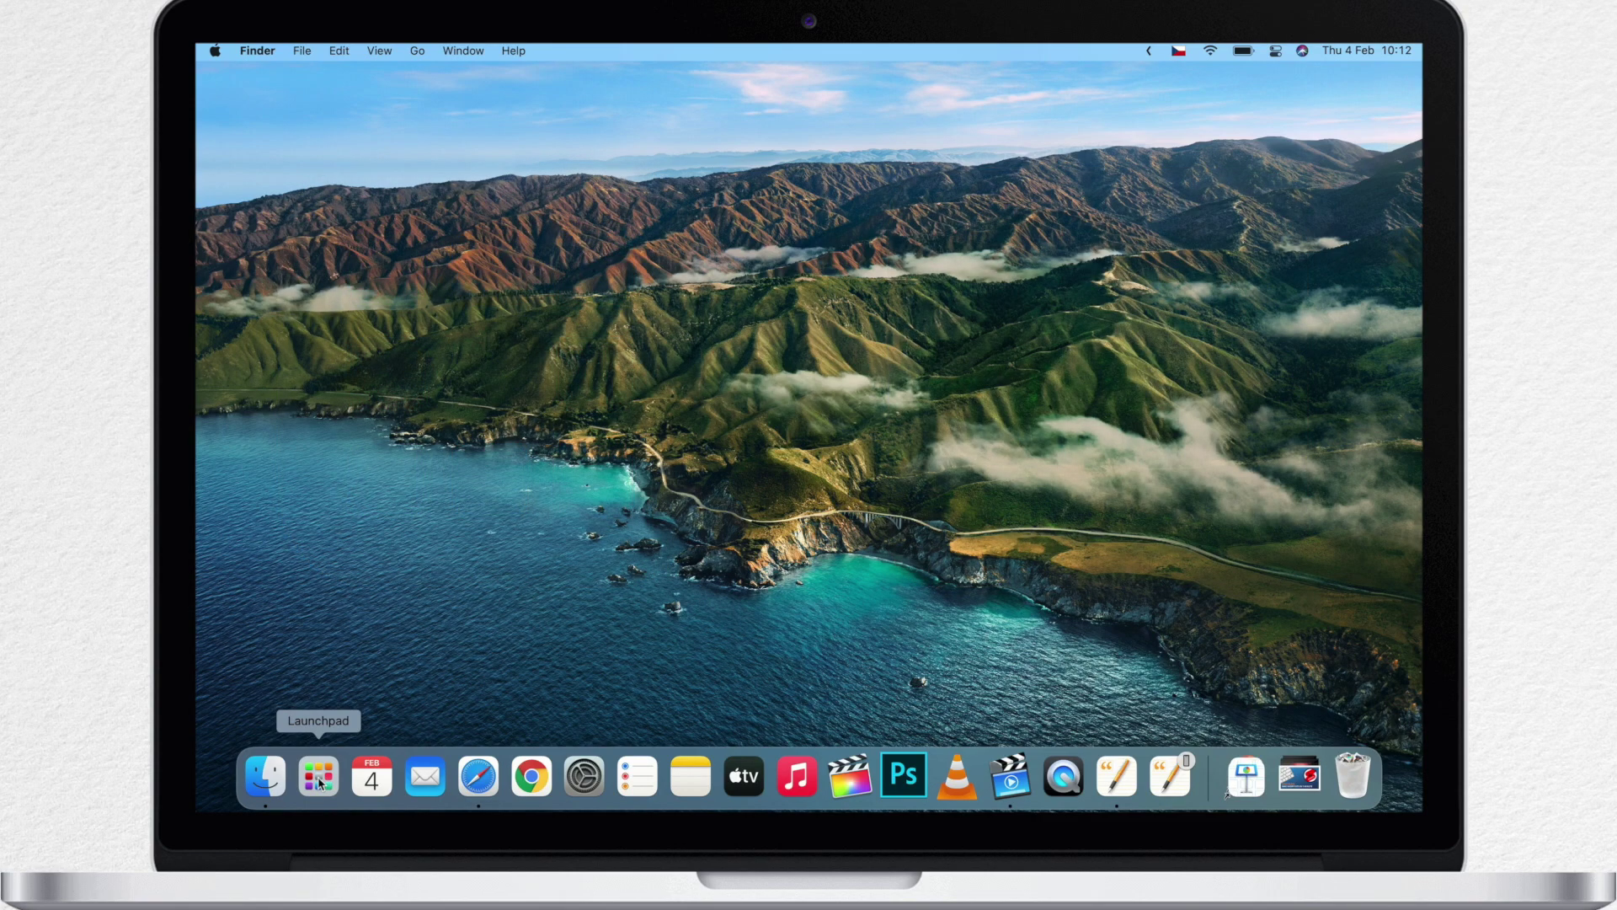
- Open Launchpad to view all apps, then dismiss it back to the desktop
click(318, 776)
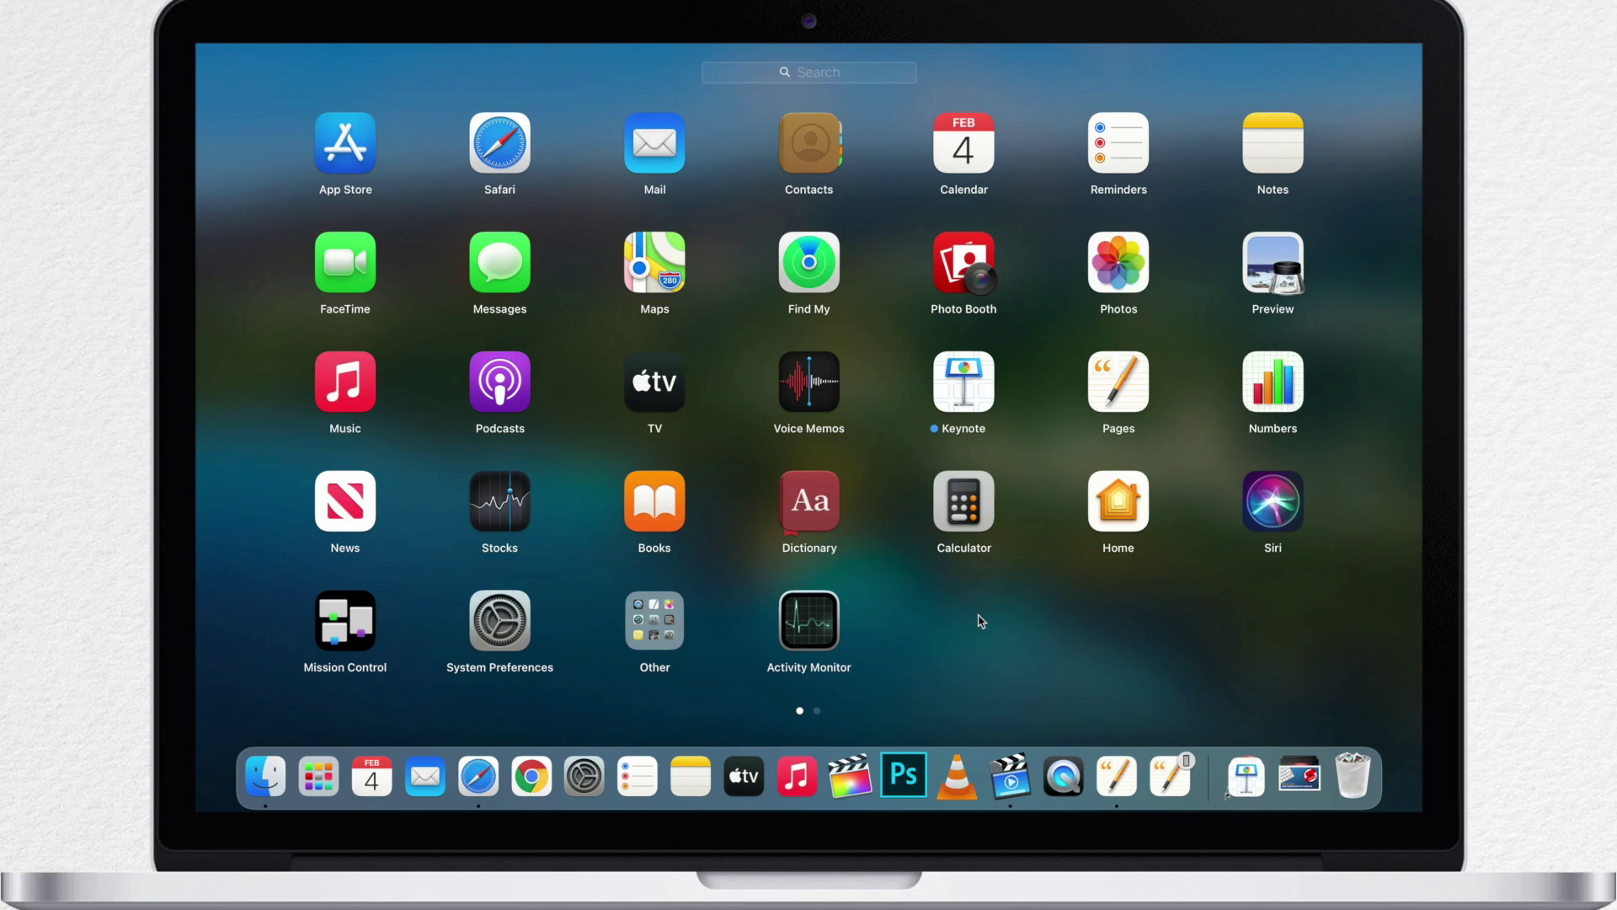
click(979, 620)
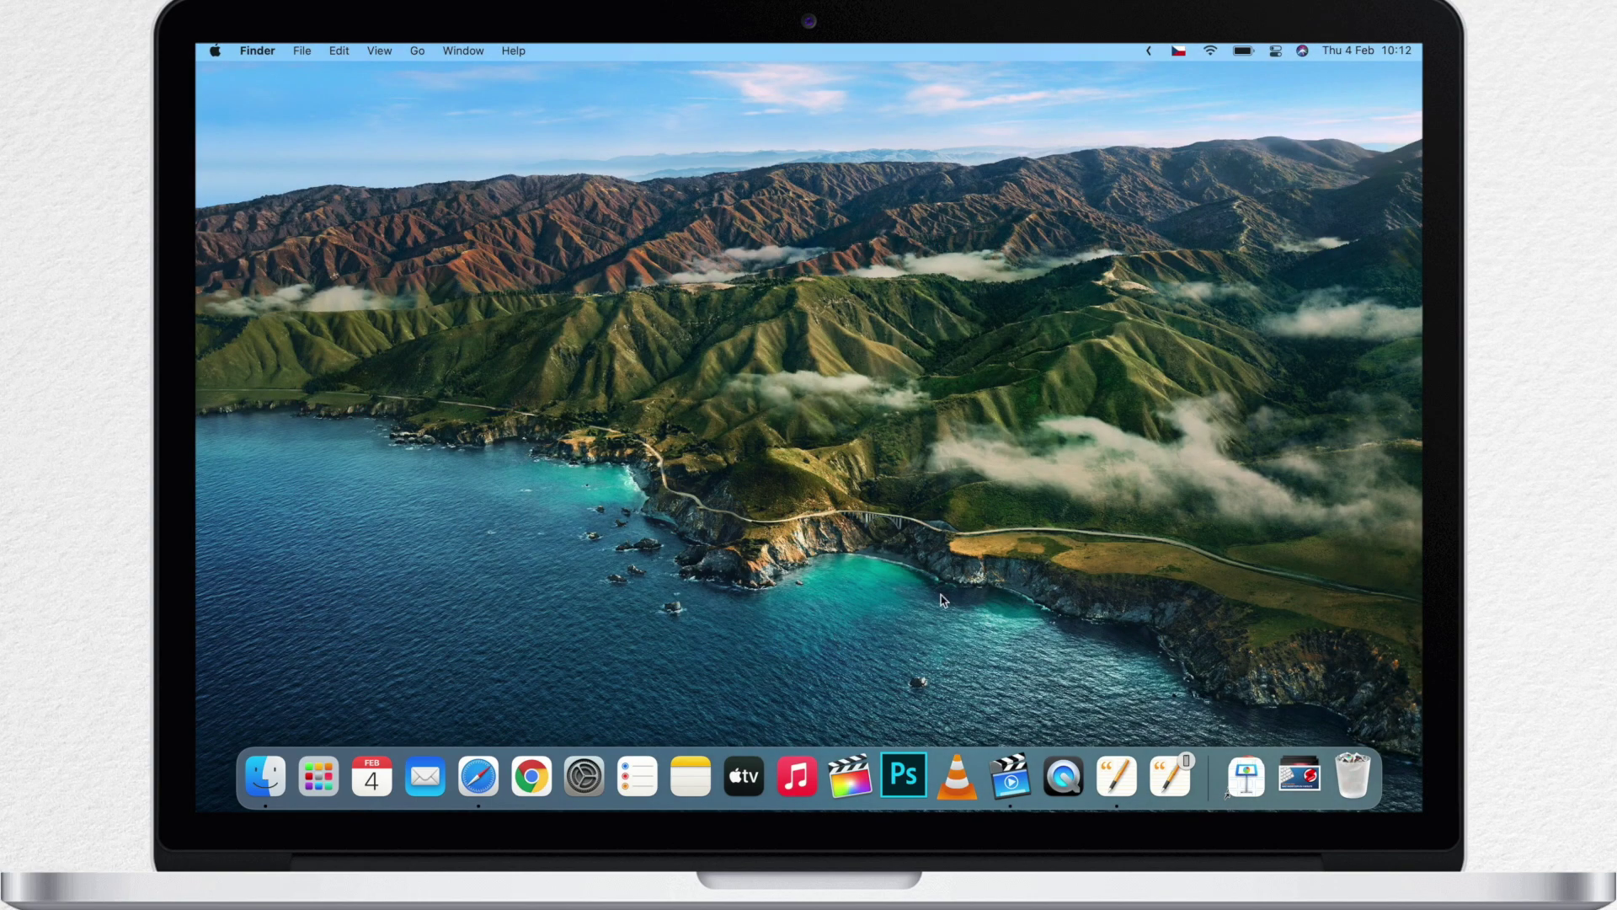
- Open System Preferences' Trackpad settings and preview the gesture demonstrations, including Launchpad's pinch
click(584, 775)
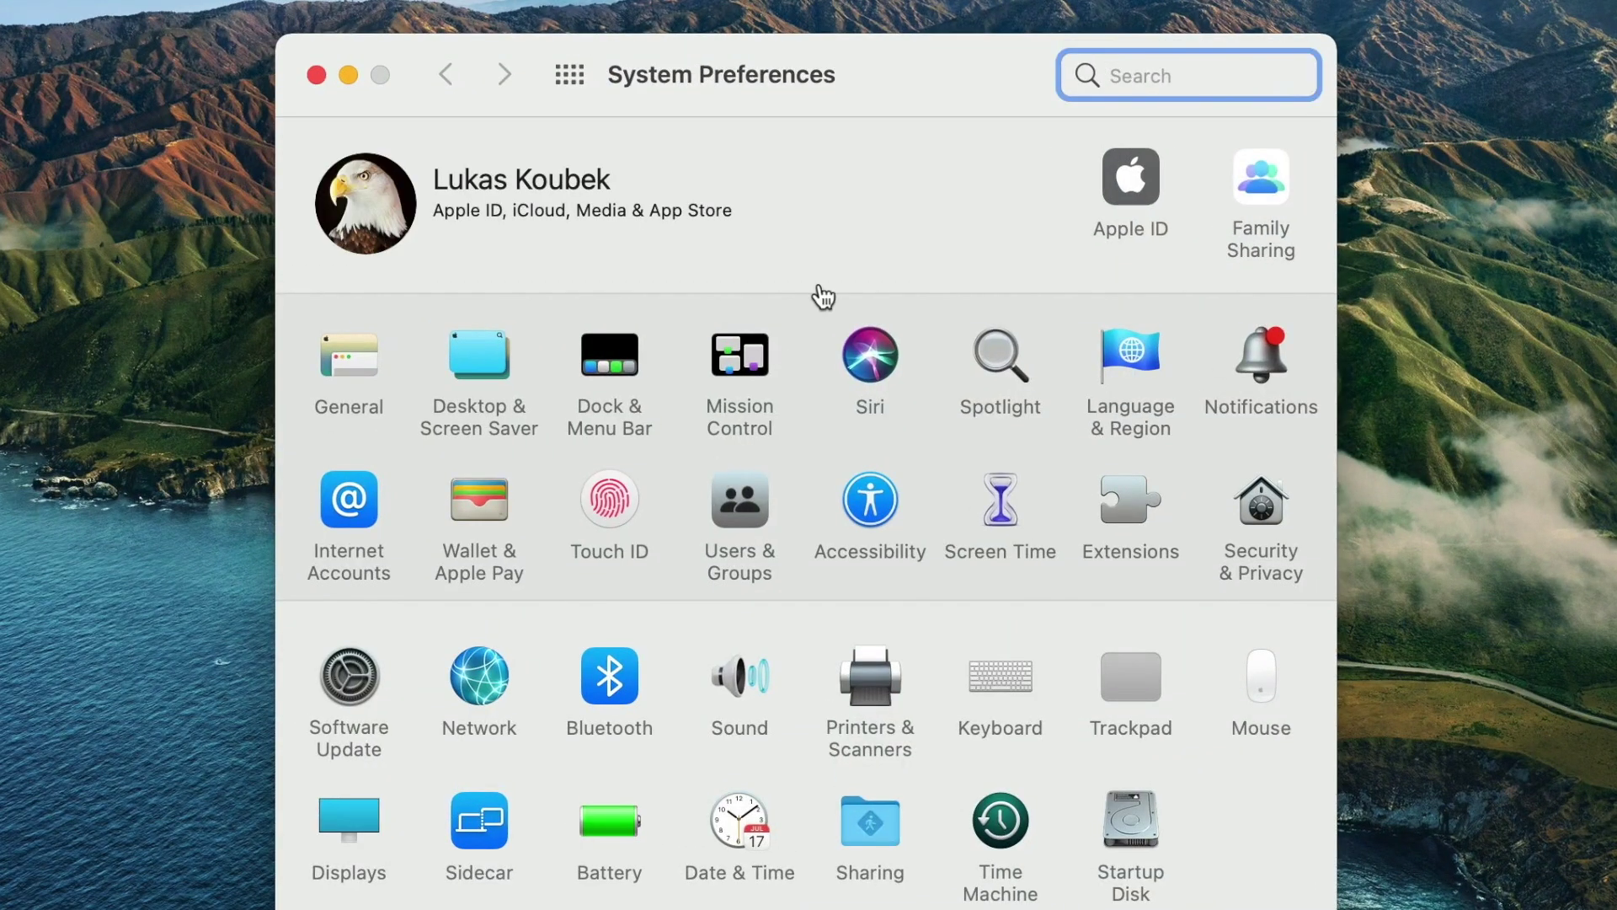
click(1110, 658)
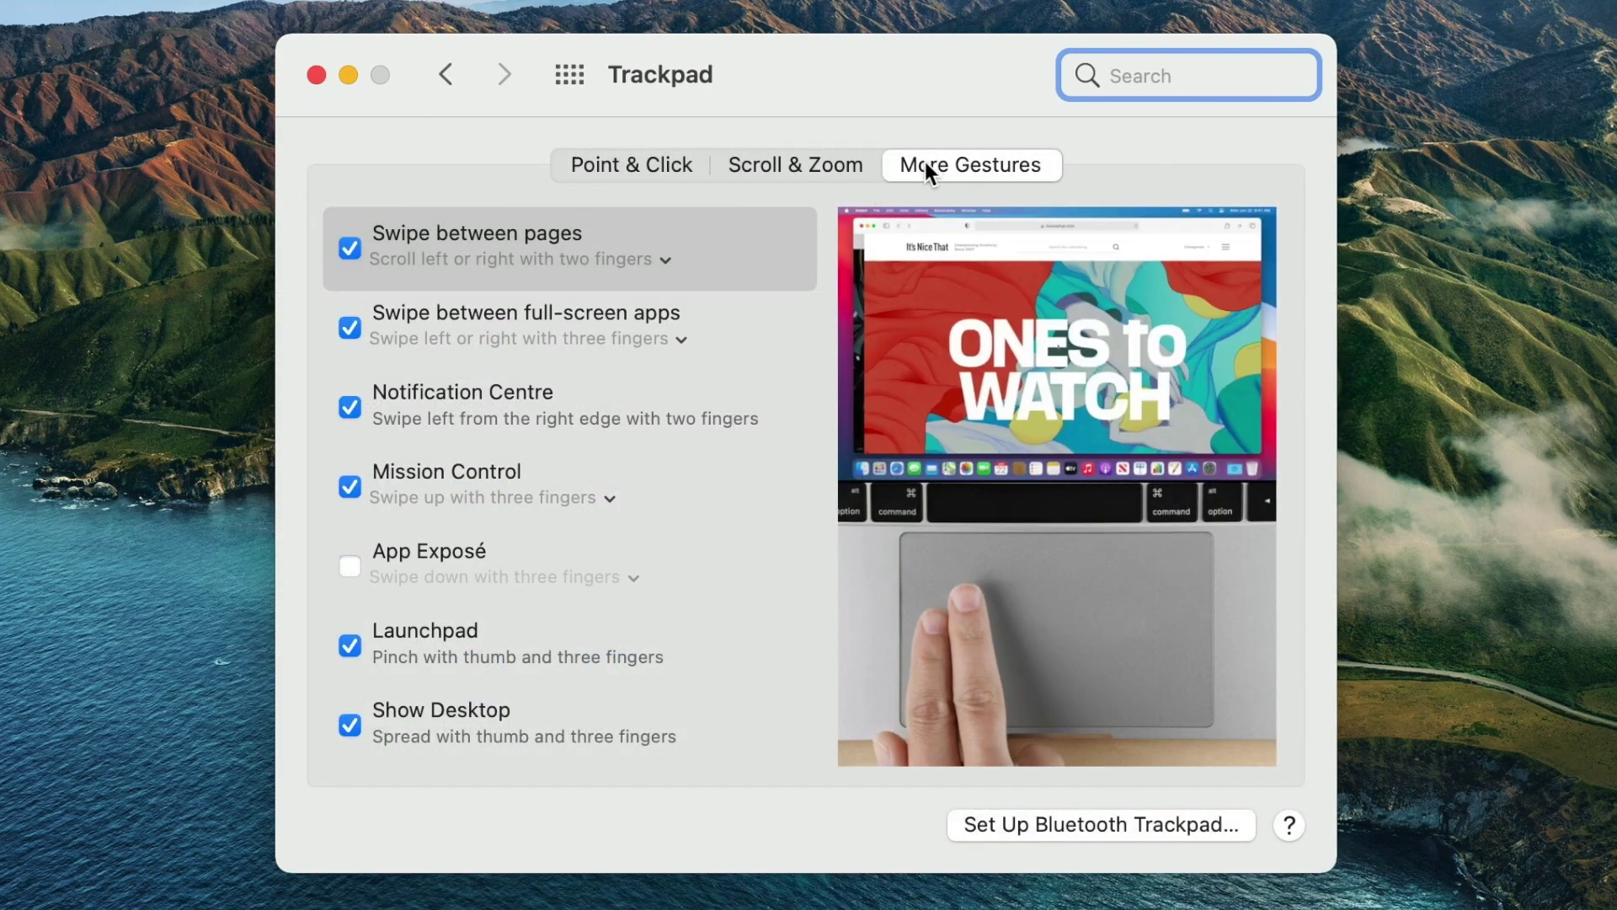
click(567, 414)
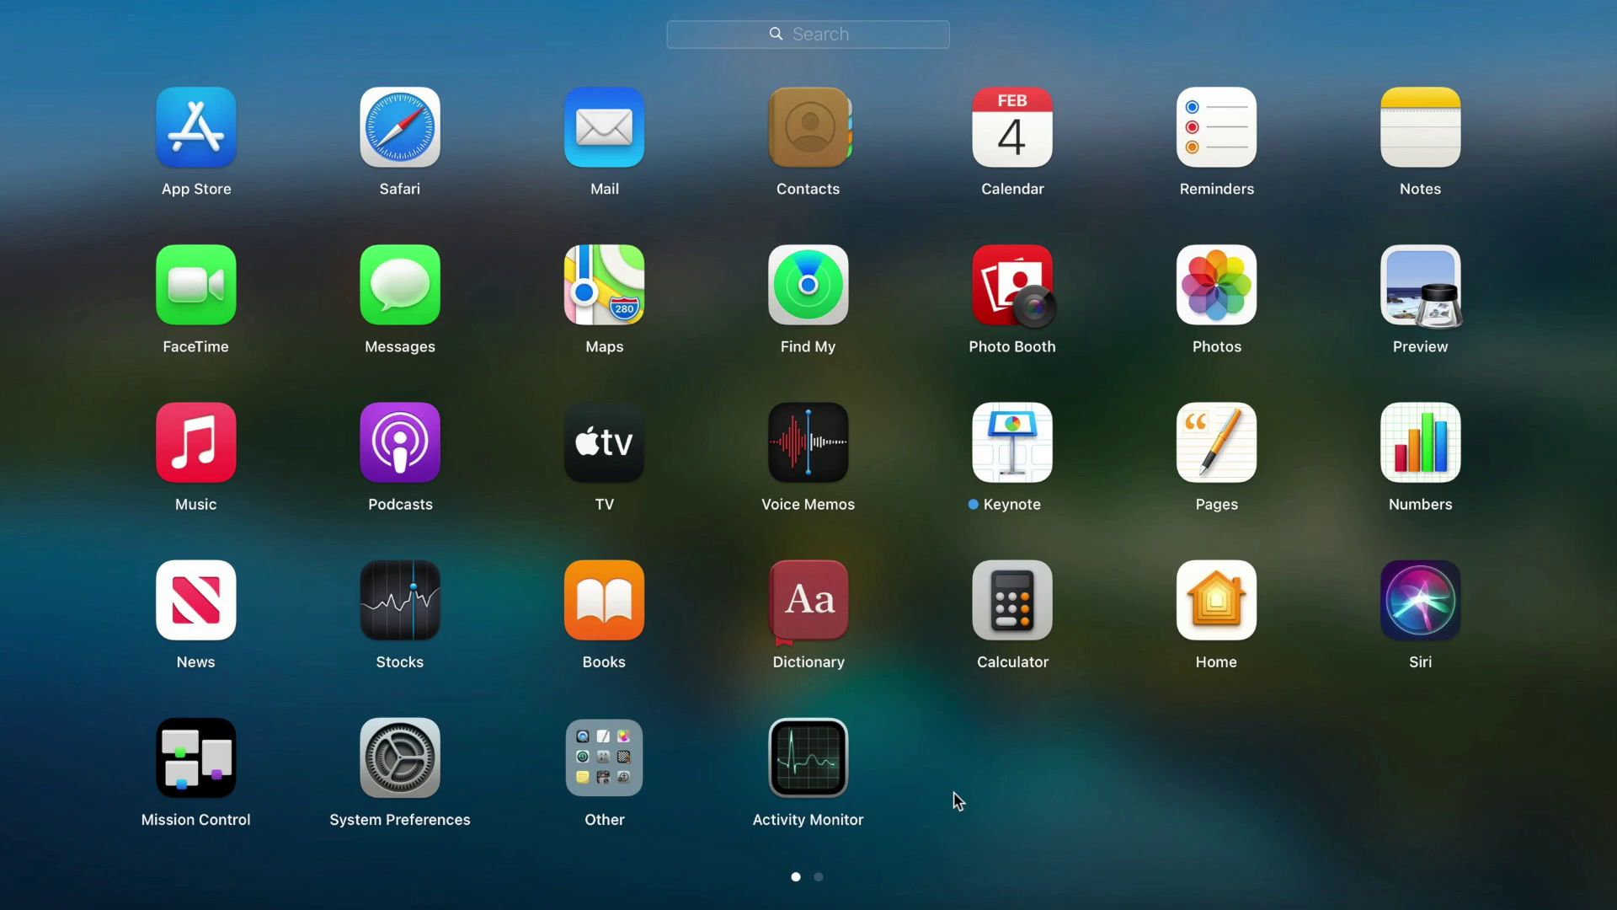
scroll(957, 800, right, 5)
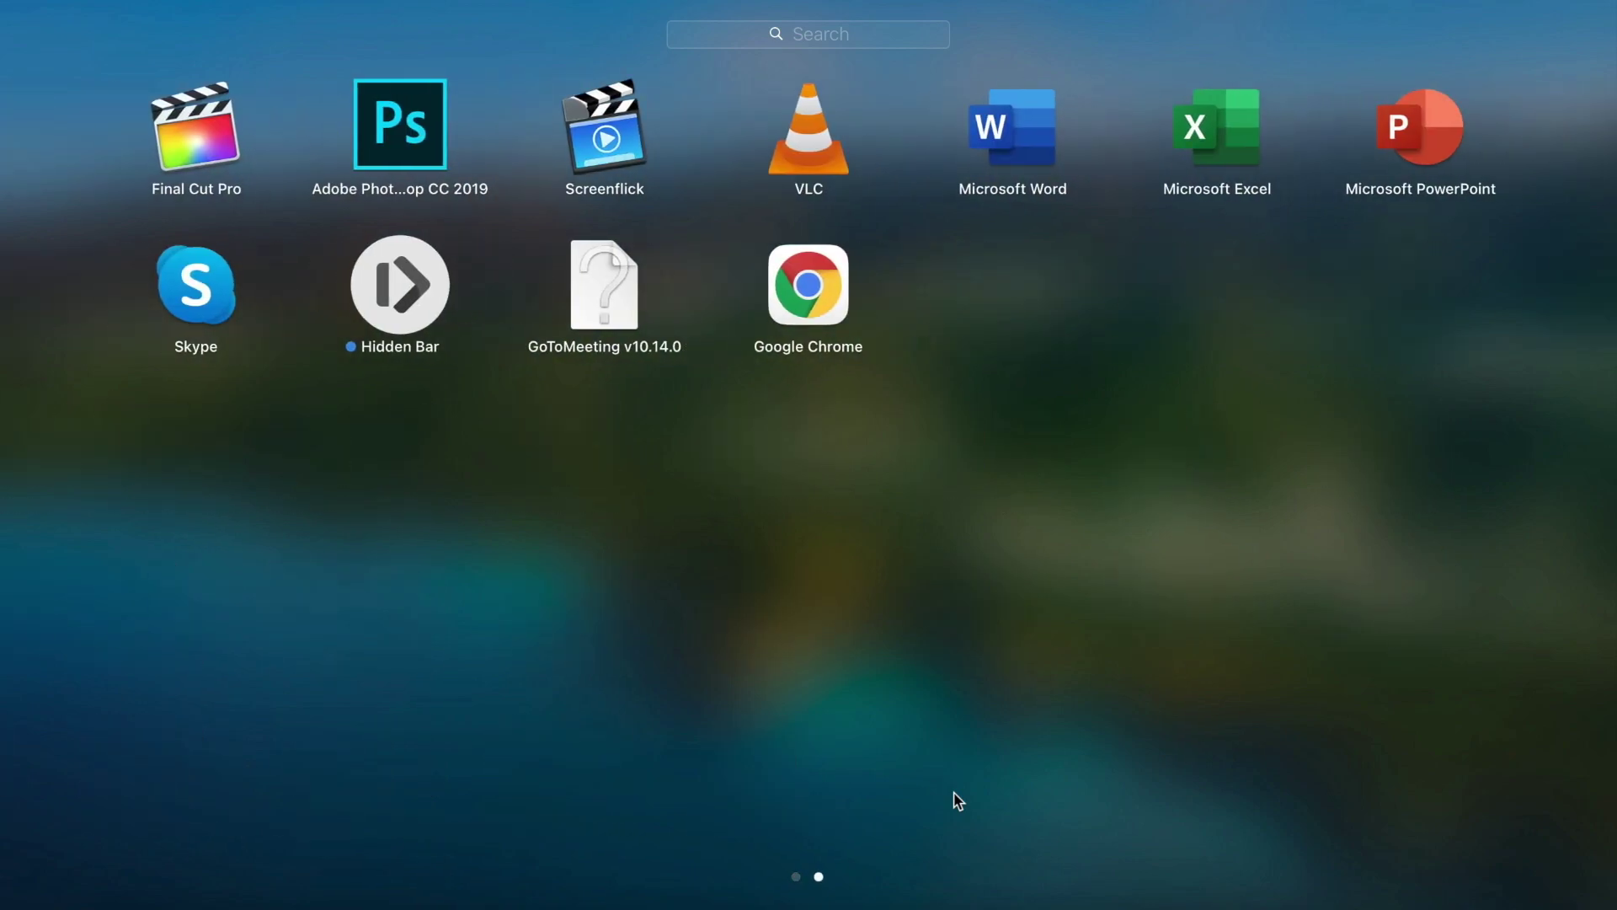
scroll(957, 799, left, 5)
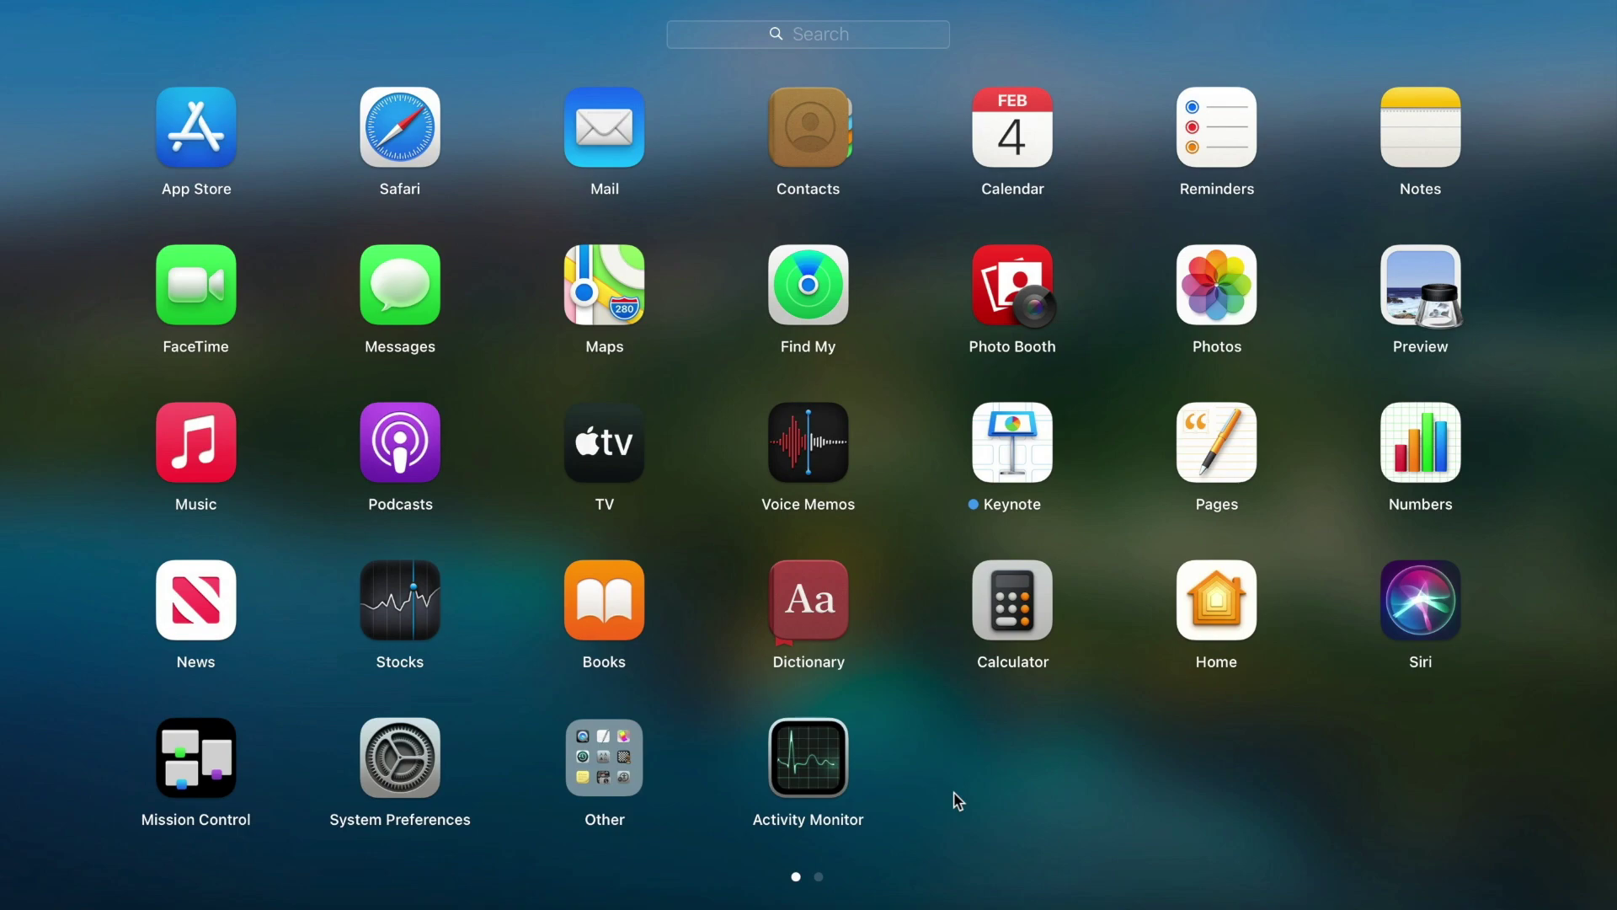
text(pho)
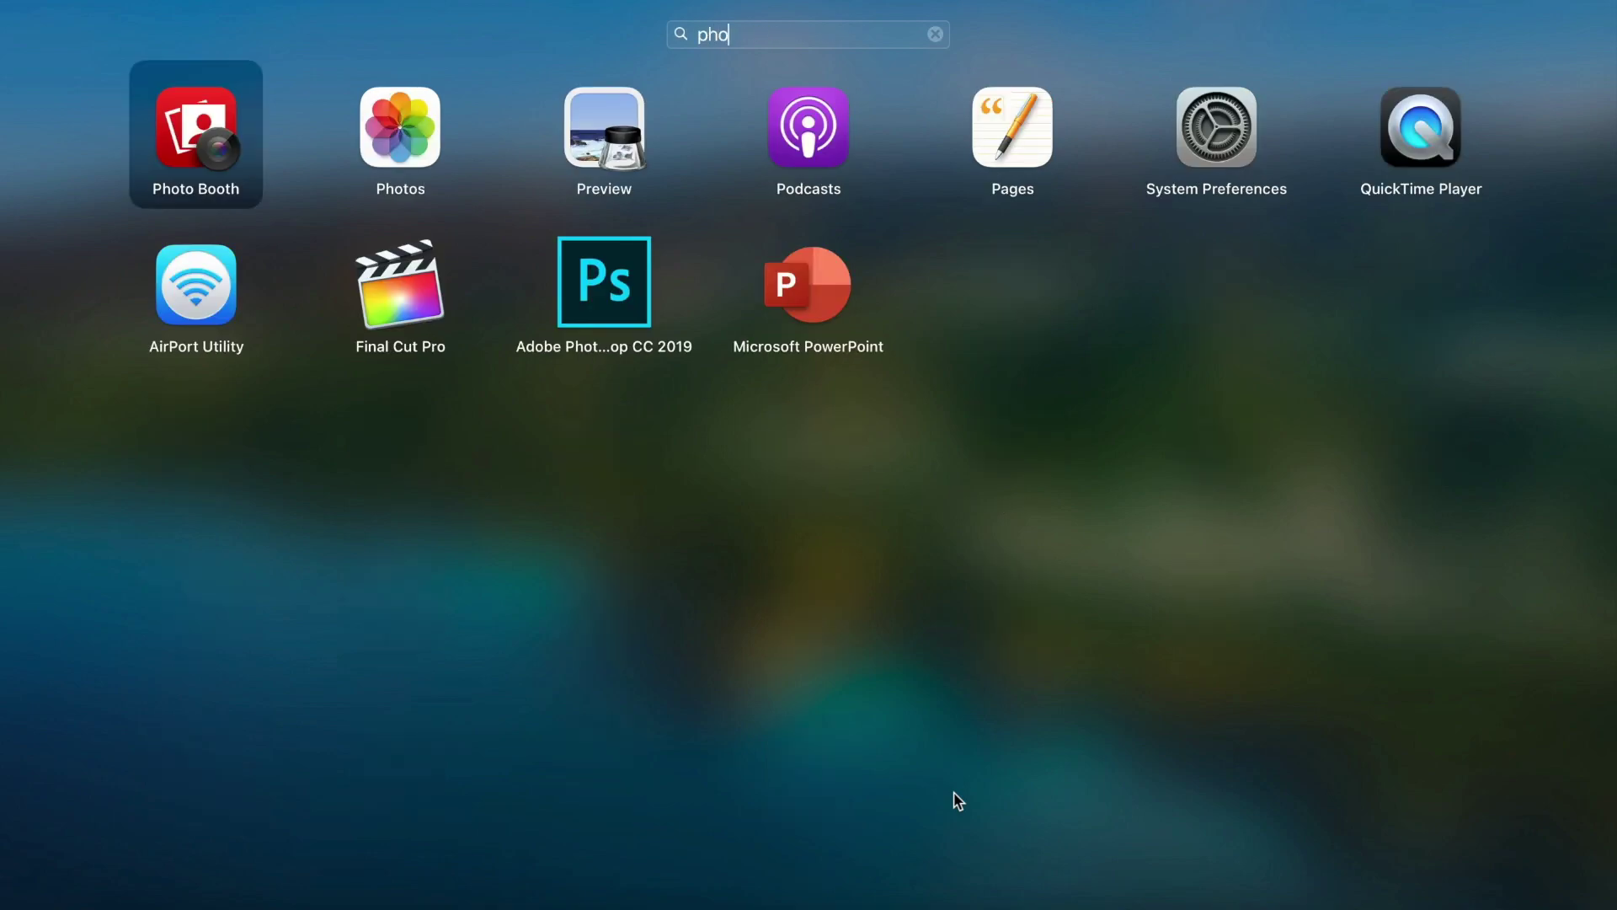
text(to)
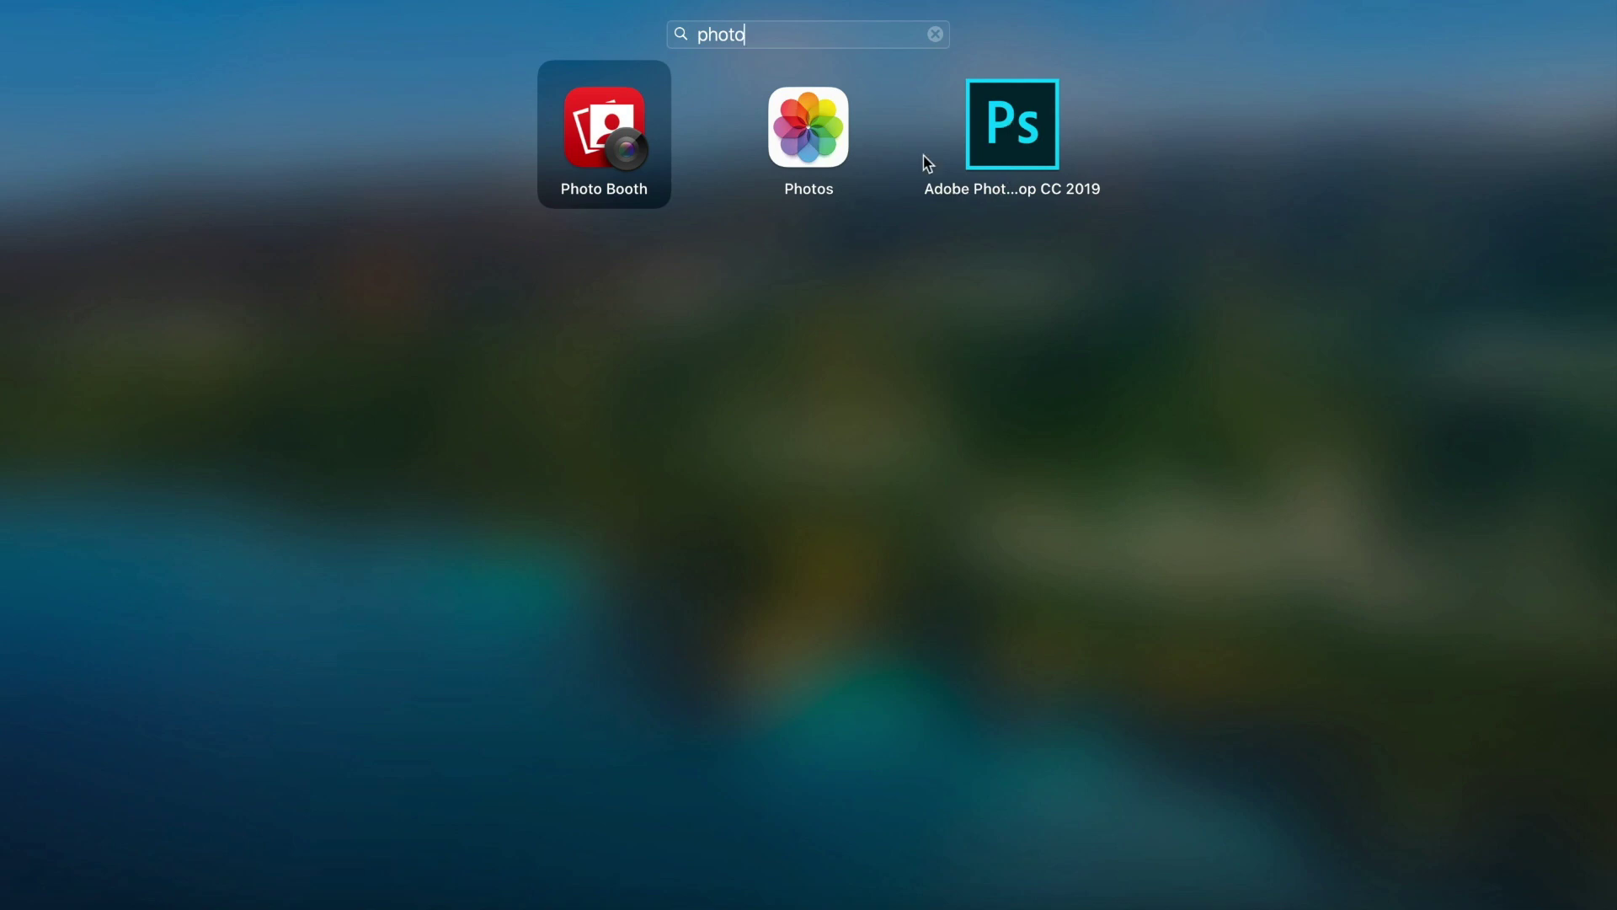
click(934, 33)
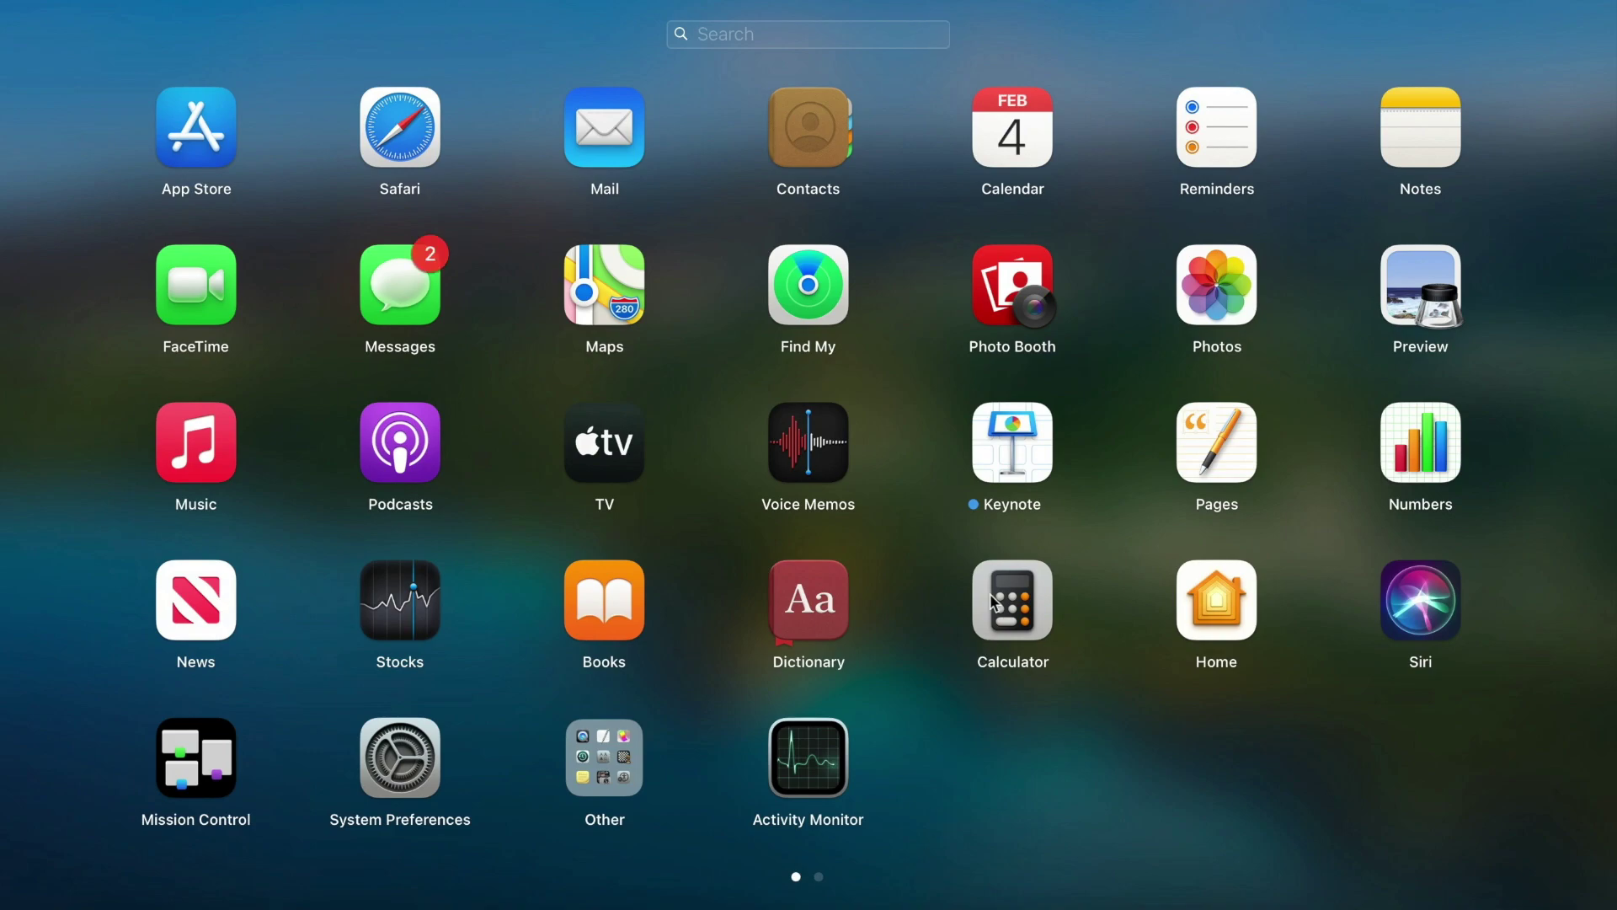
- Move Calculator past Home, then carry it onto Launchpad's second page
drag(998, 604, 1276, 593)
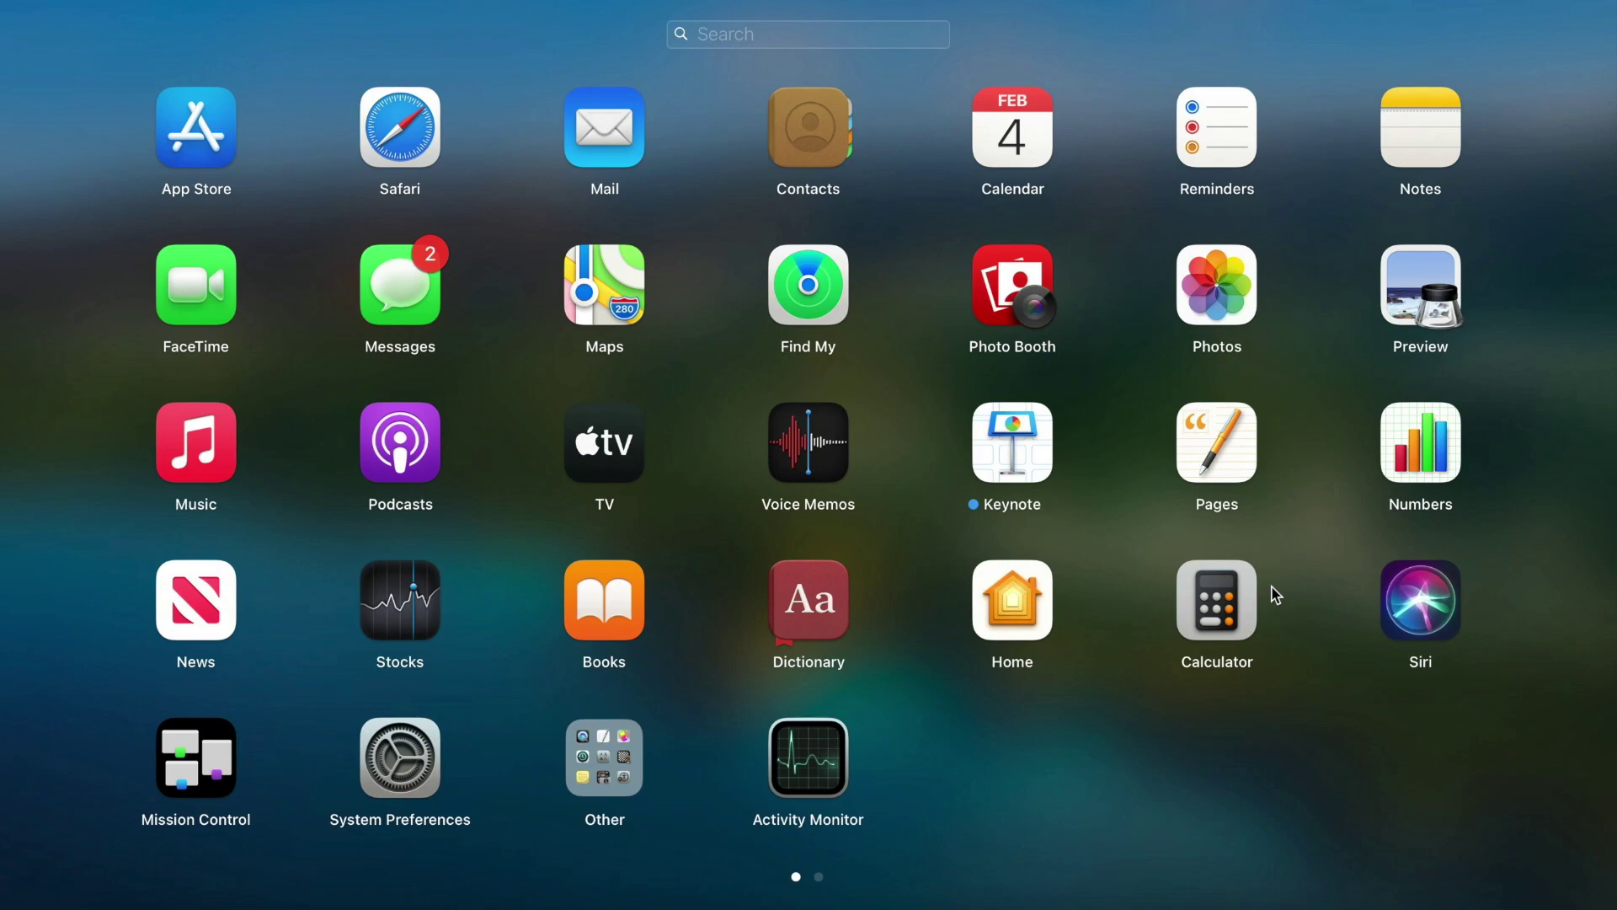
mouse_move(1217, 601)
mouse_down()
mouse_move(1605, 783)
mouse_move(1016, 316)
mouse_up()
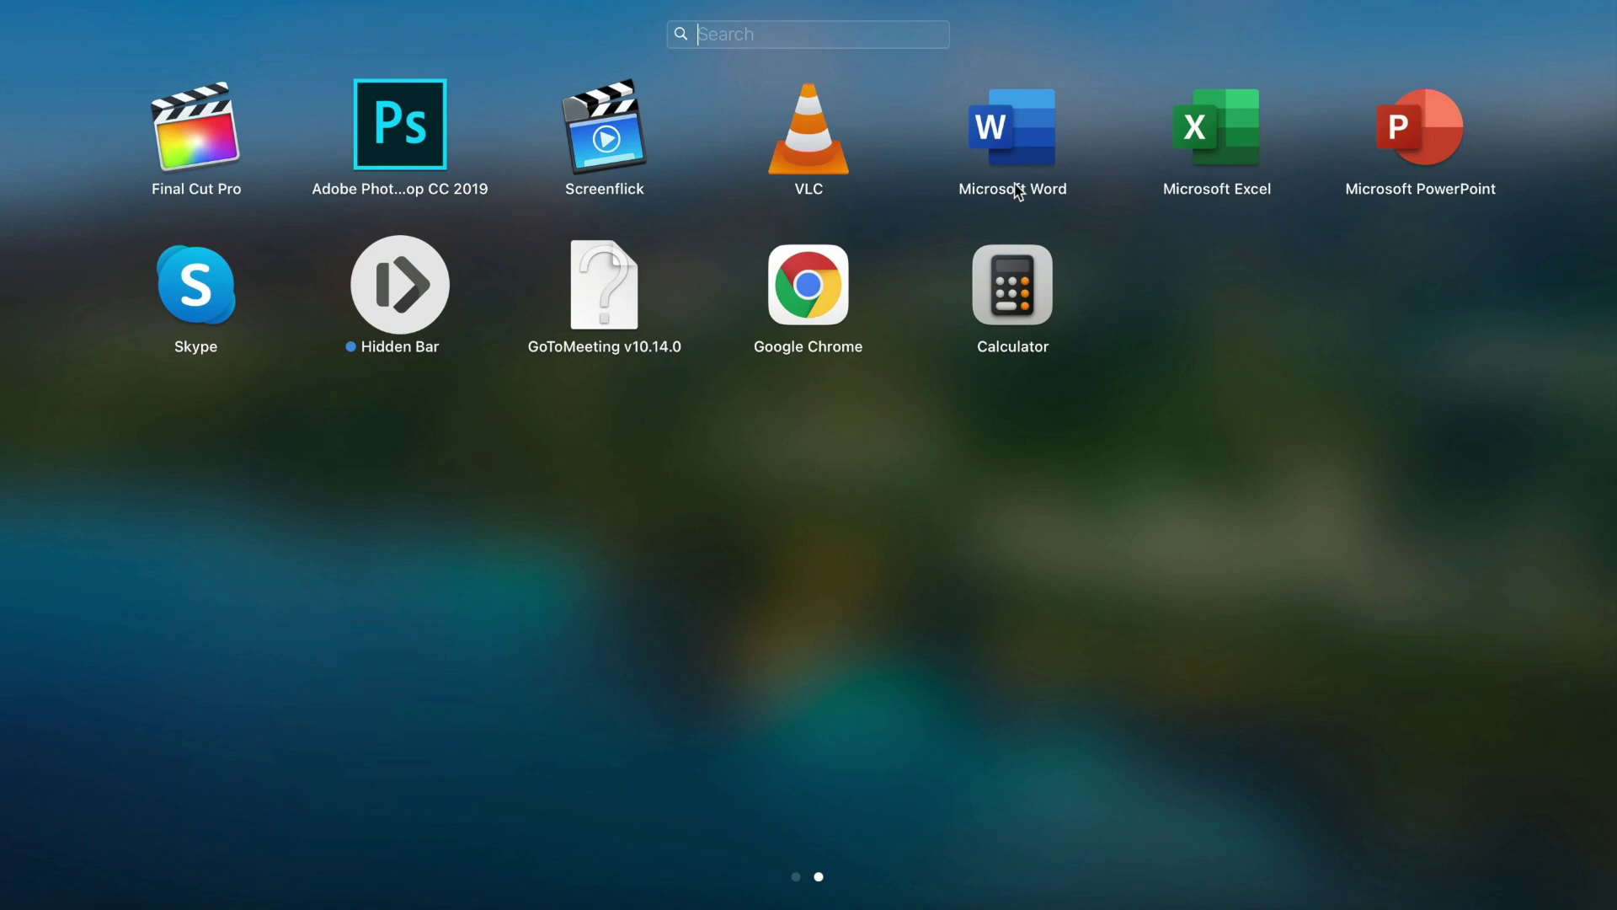
- Combine Word and Excel into one folder, name it 'Office', and close it
drag(1011, 133, 1212, 138)
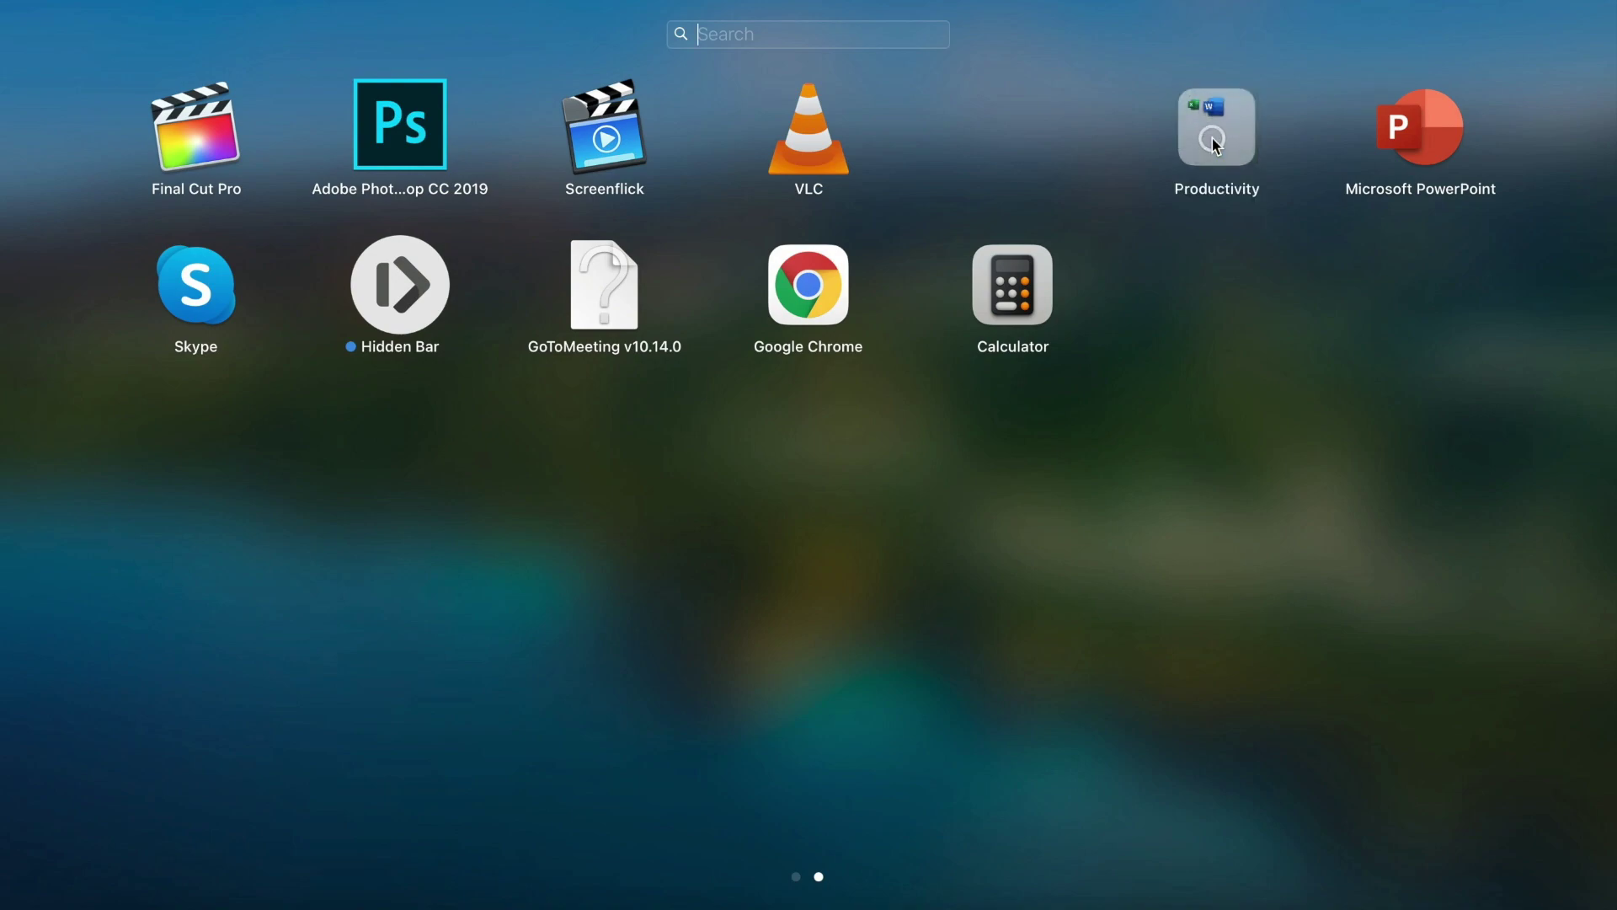
click(1212, 137)
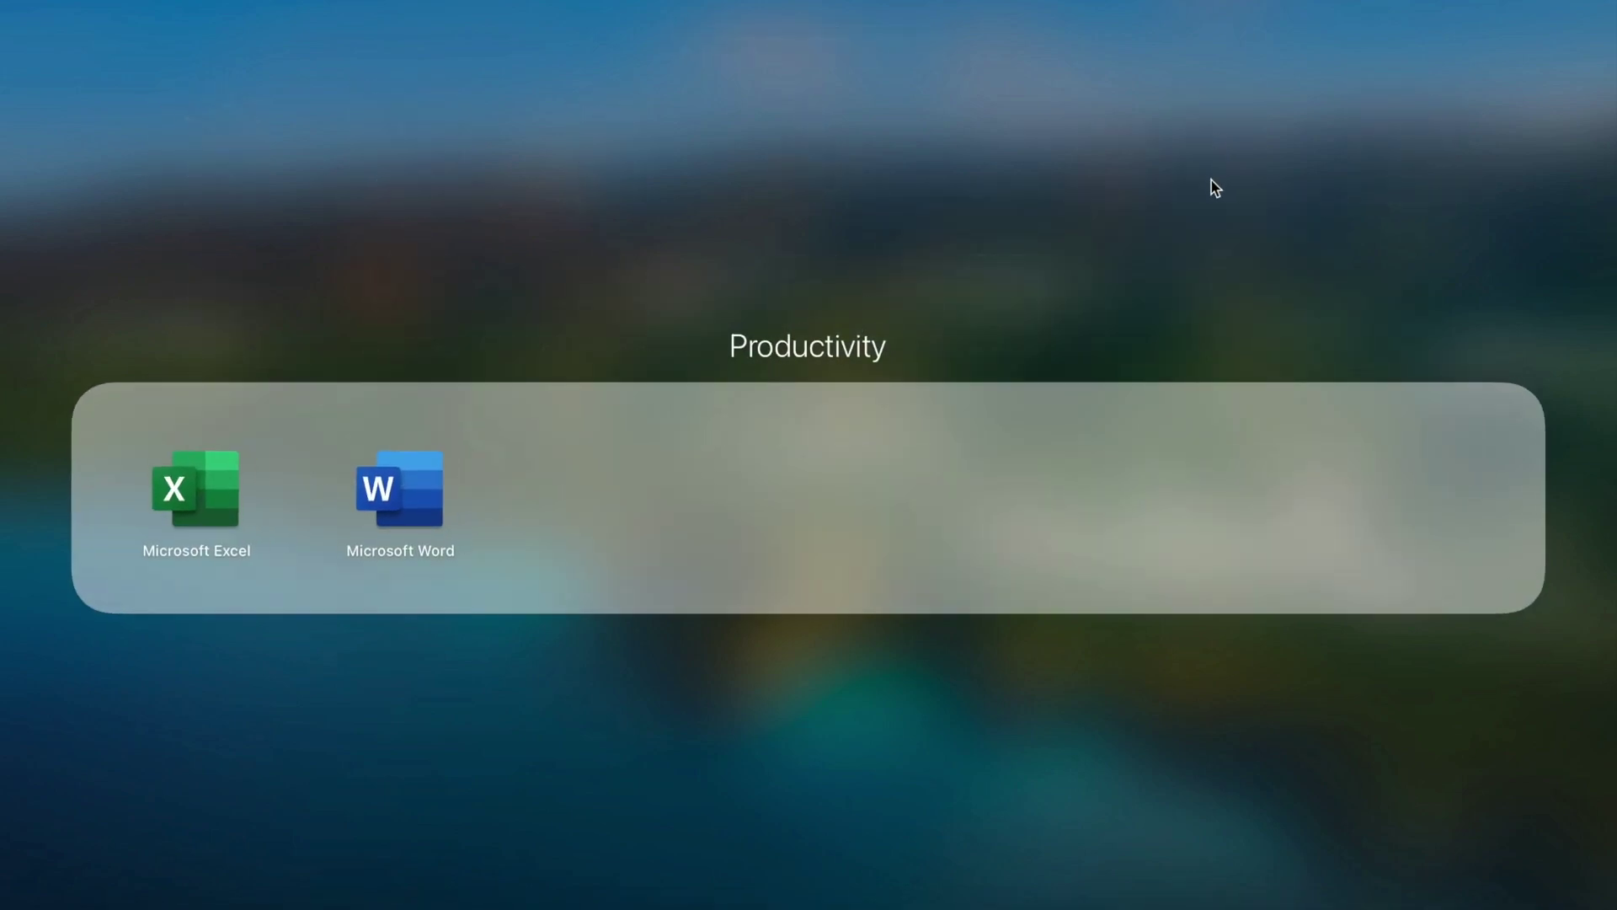
click(793, 351)
text(O)
text(ffice)
key(Return)
click(938, 674)
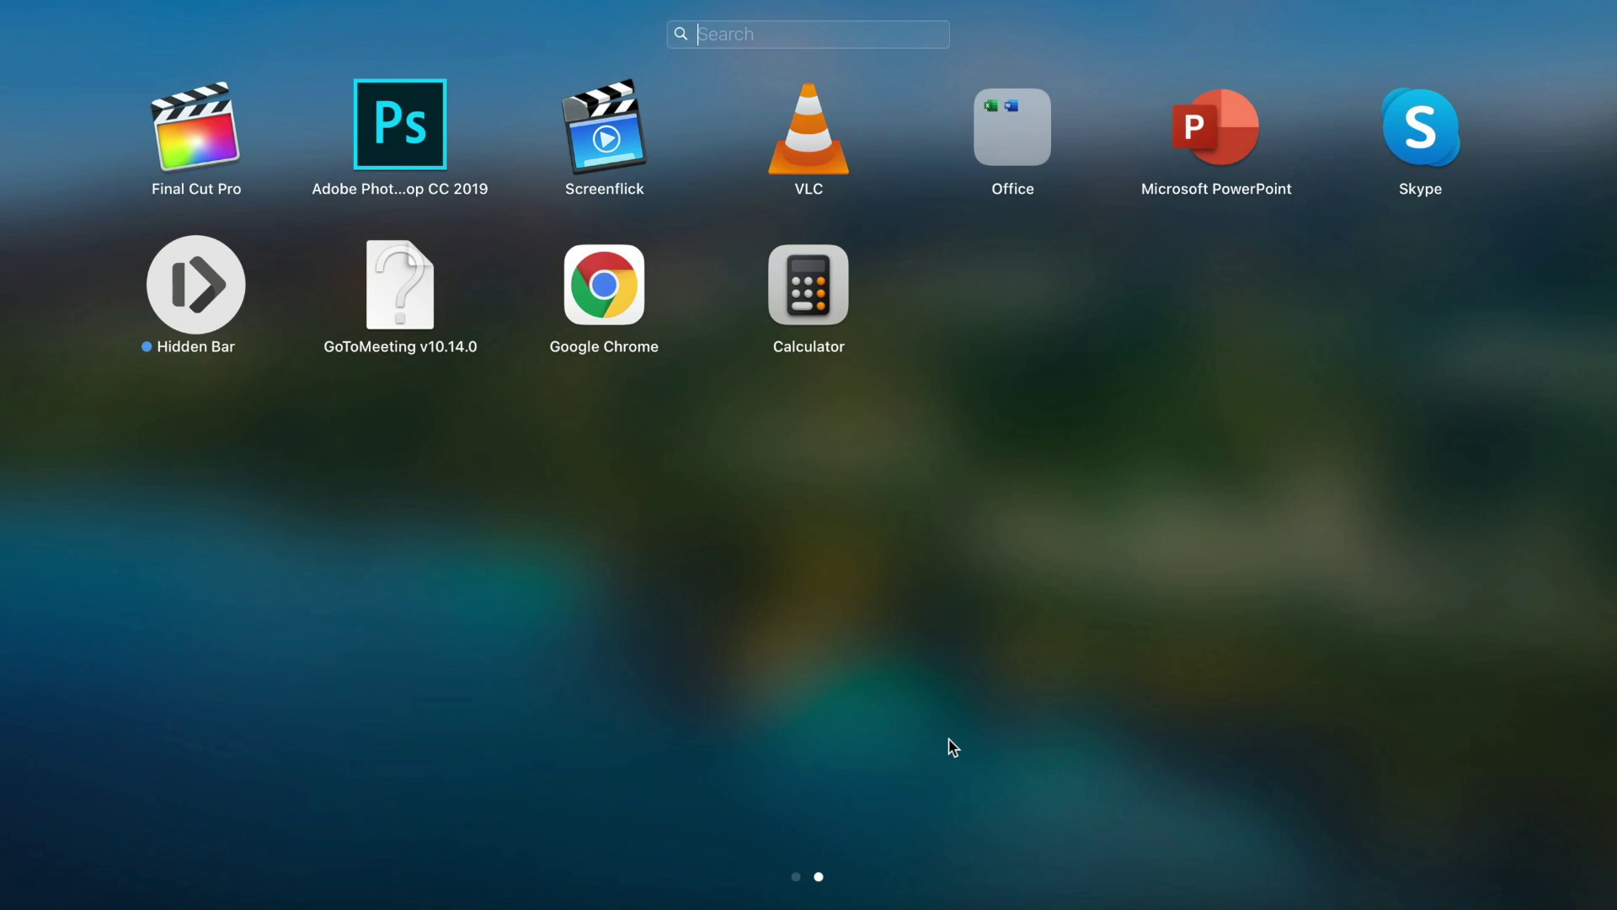
- Hold an app until the icons jiggle, then delete GoToMeeting v10.14.0
click(792, 301)
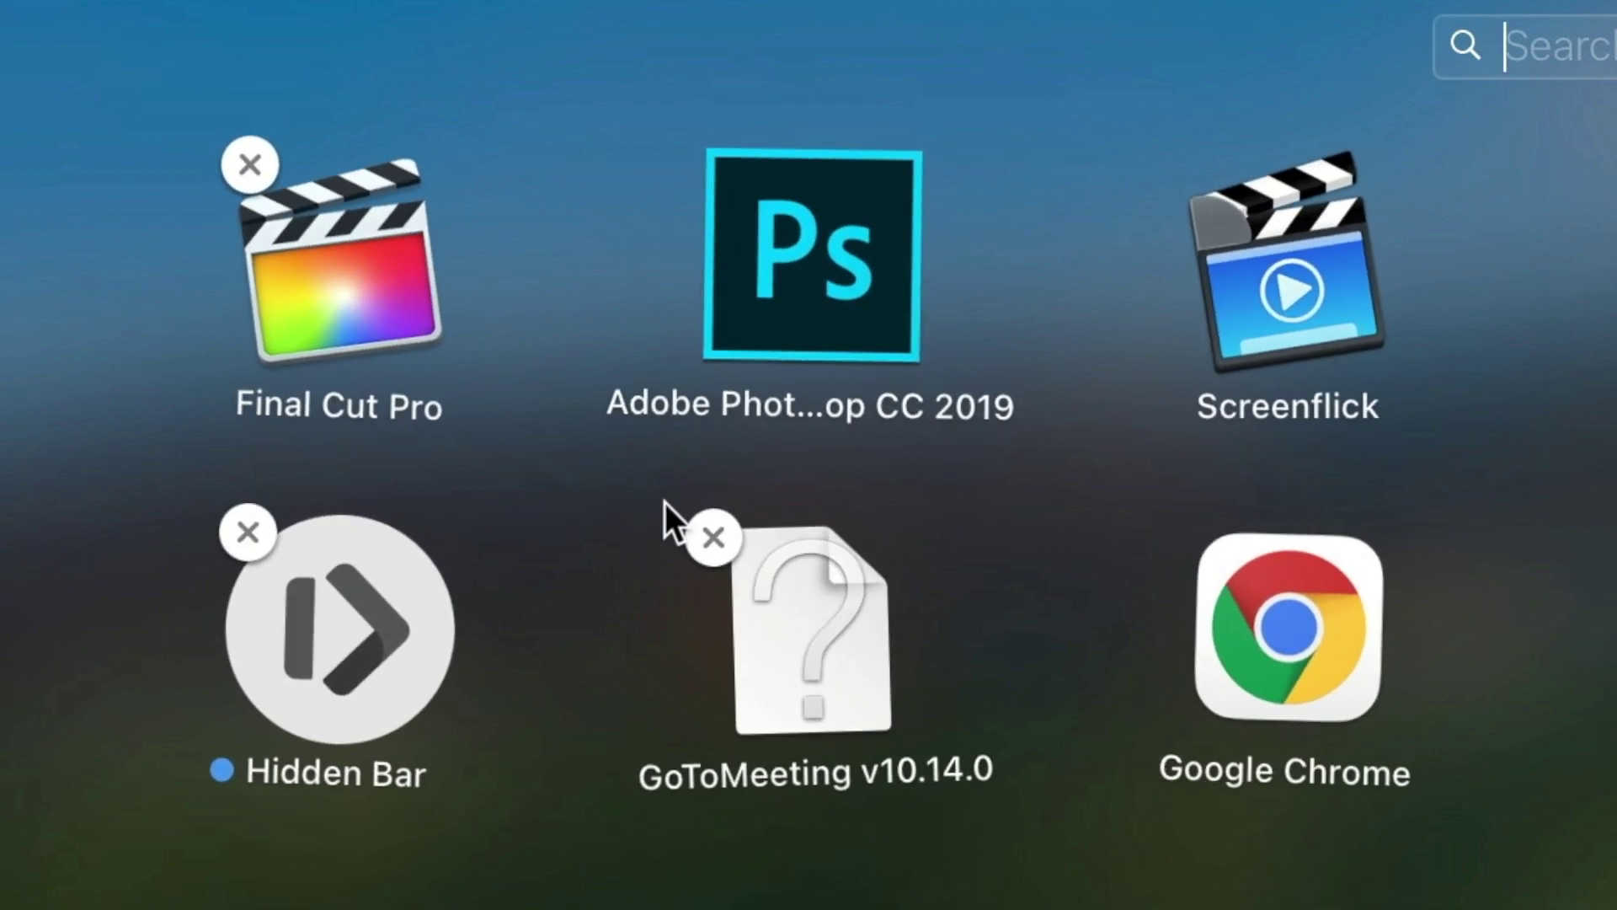
click(710, 537)
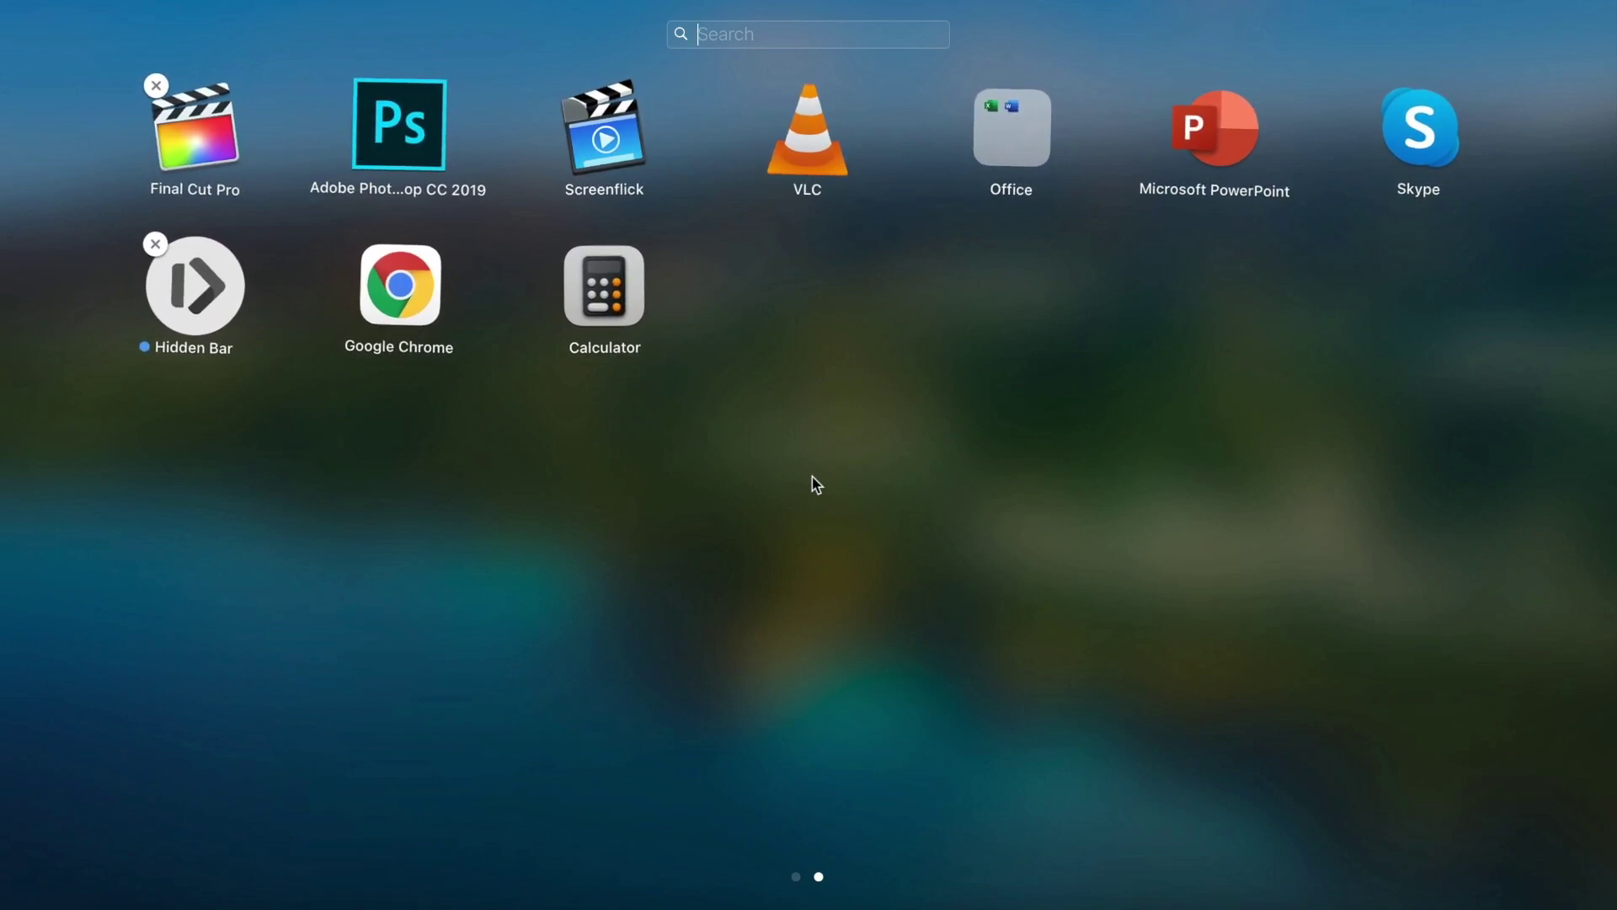
scroll(812, 477, left, 5)
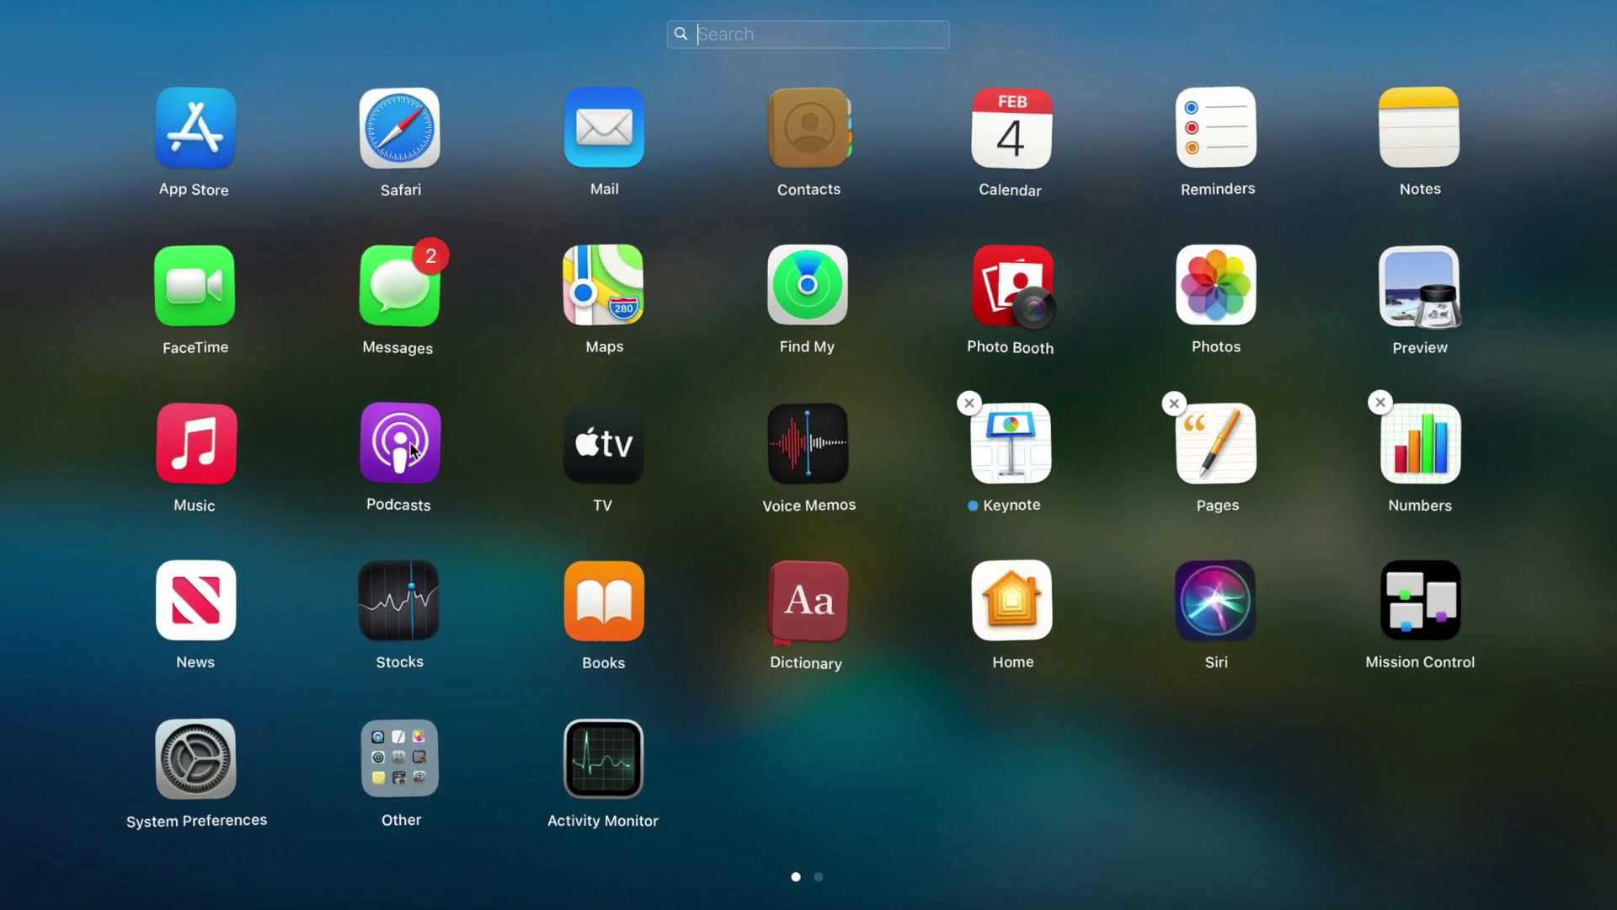
- Stop the icons jiggling so the delete badges disappear
click(879, 773)
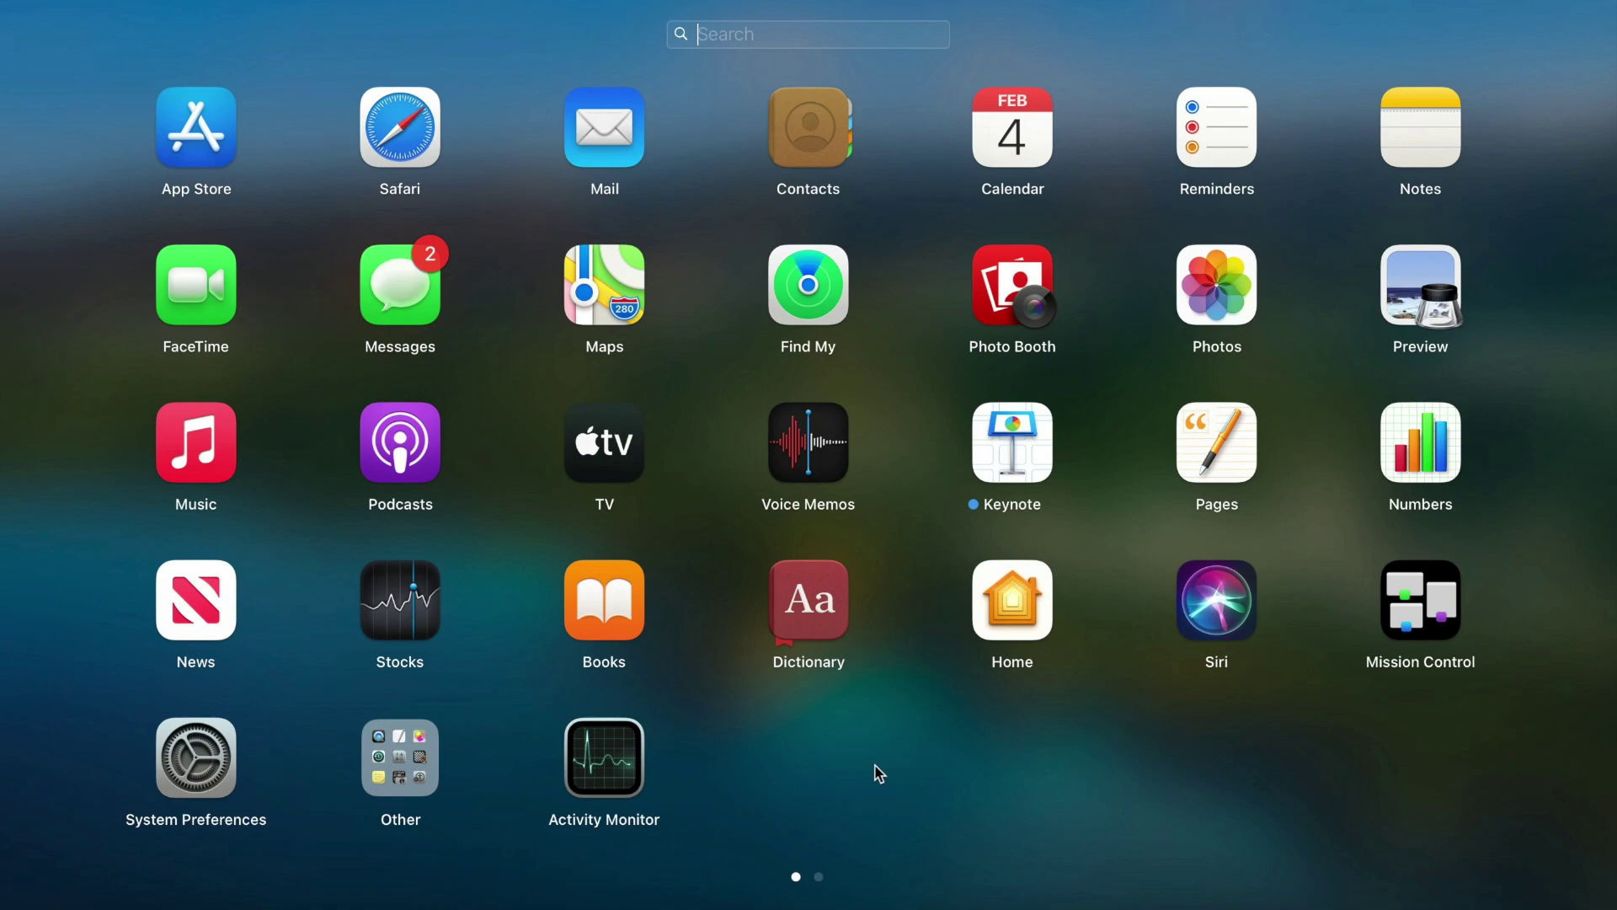
- Dismiss Launchpad to reveal the desktop with Finder in front
click(890, 781)
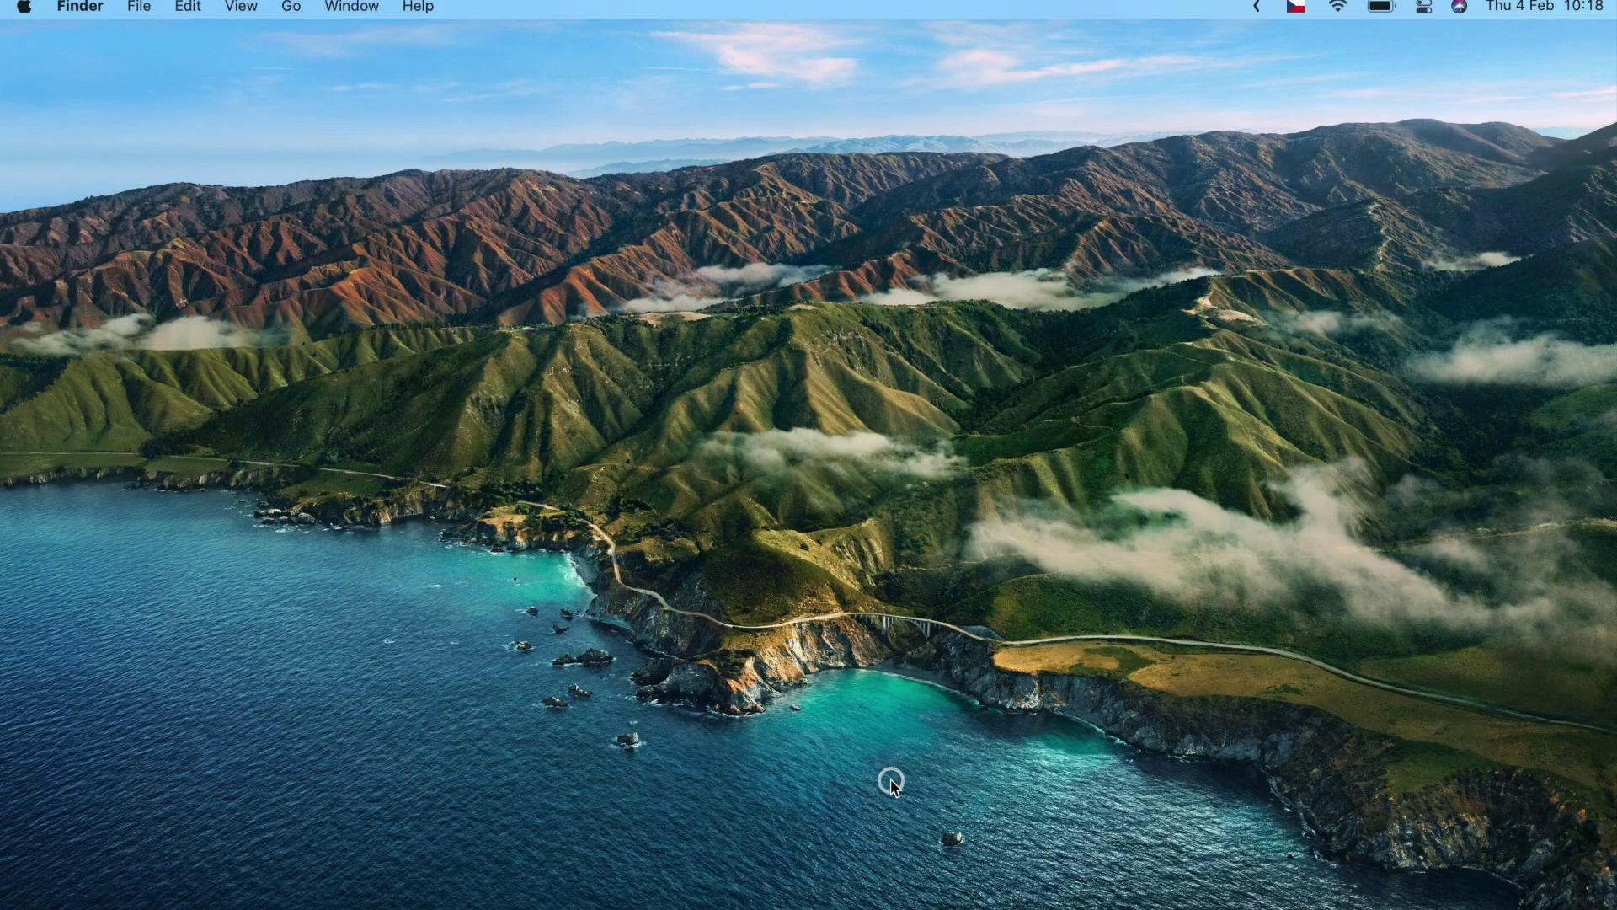